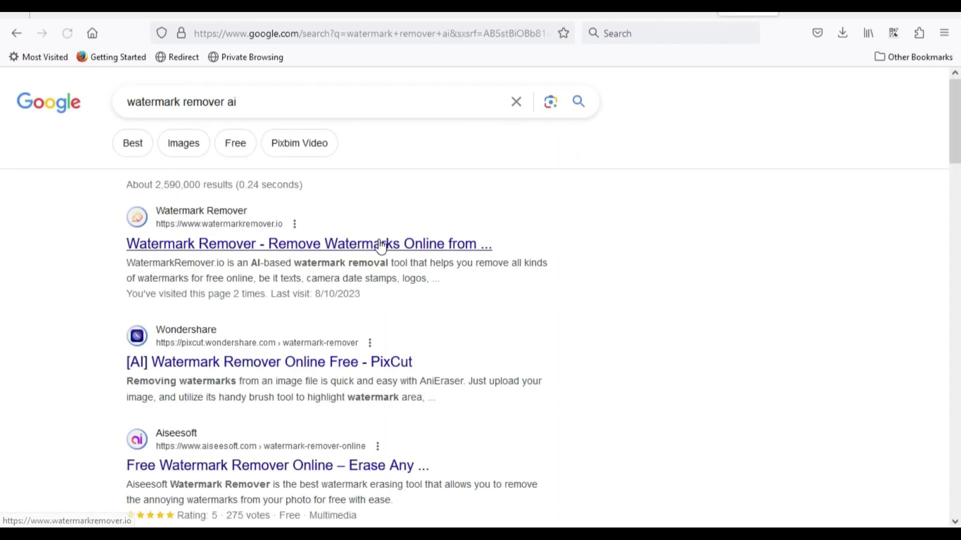
# Open WatermarkRemover.io from the search results and upload the portrait Untitled design.png
pyautogui.click(334, 245)
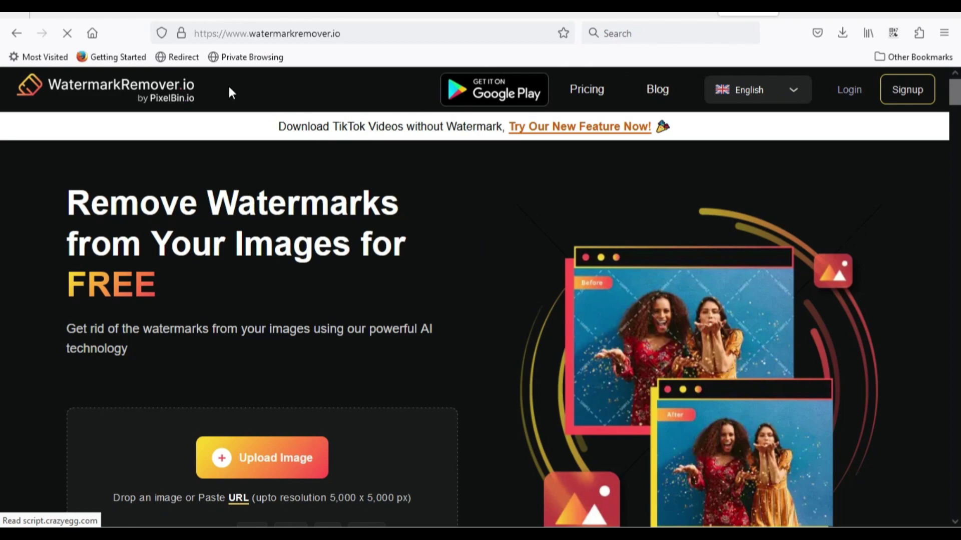
pyautogui.scroll(-3, 231, 250)
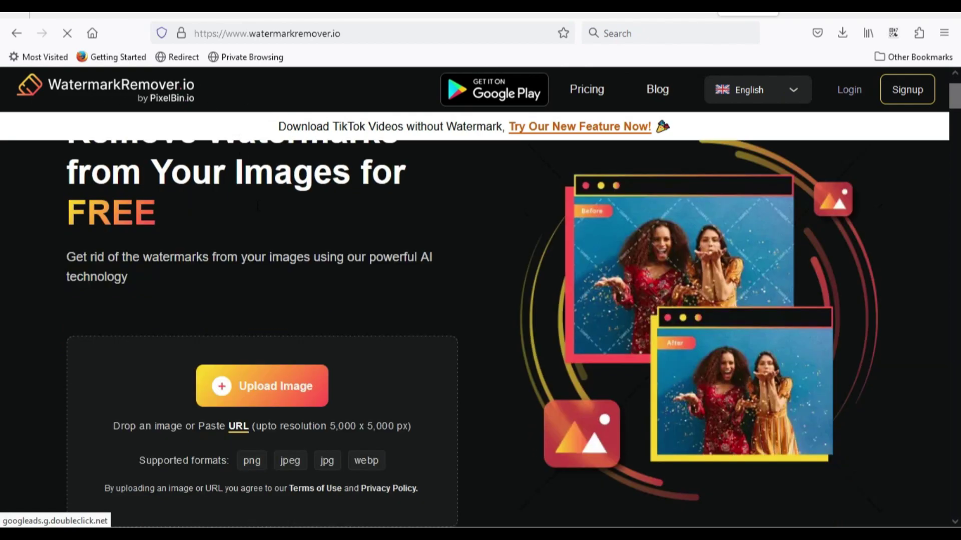
pyautogui.click(265, 388)
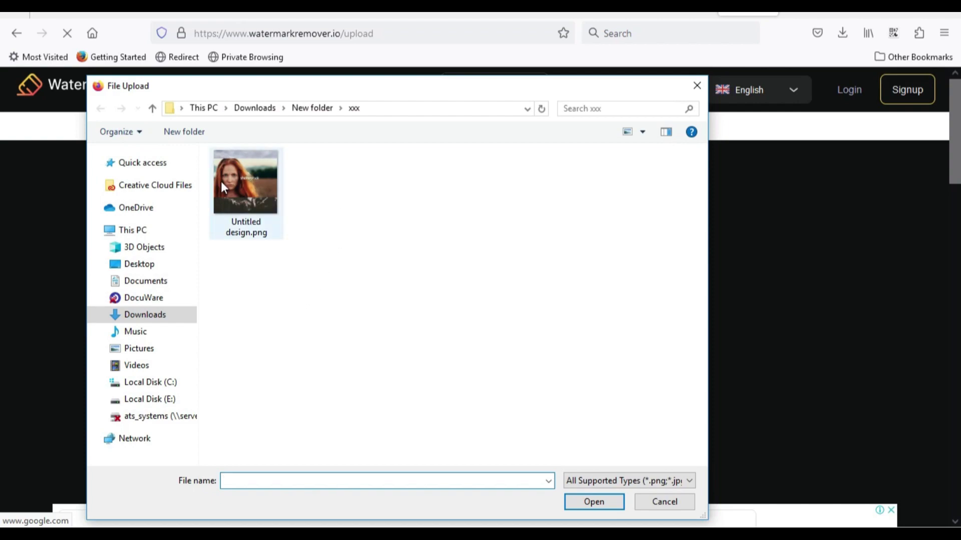
pyautogui.click(249, 186)
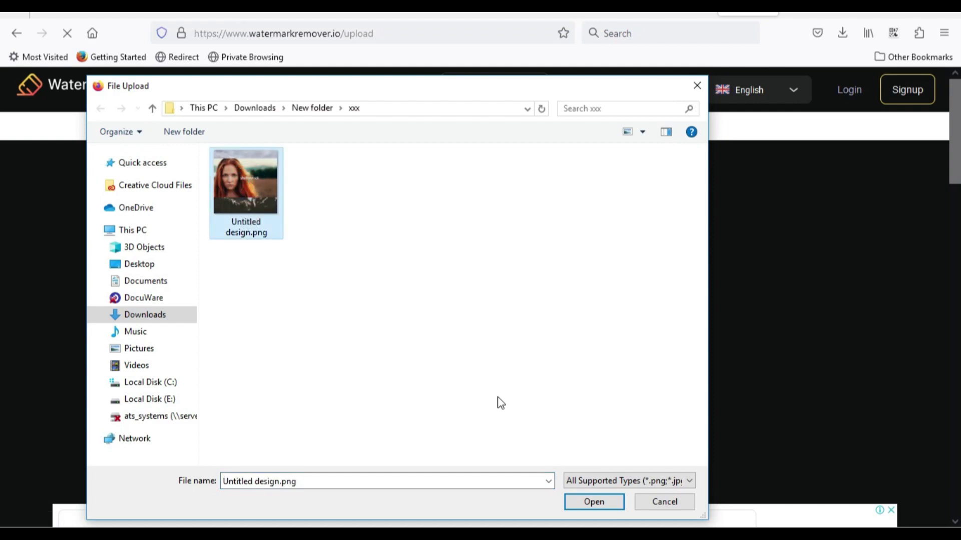
pyautogui.click(586, 502)
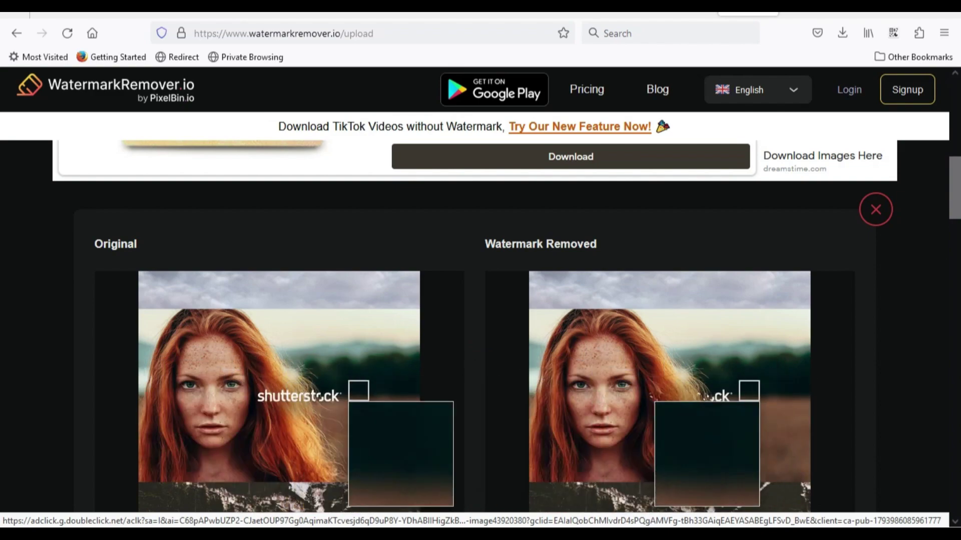
# Switch Remove Logo on so the shutterstock mark is fully removed from the portrait
pyautogui.scroll(-3, 314, 394)
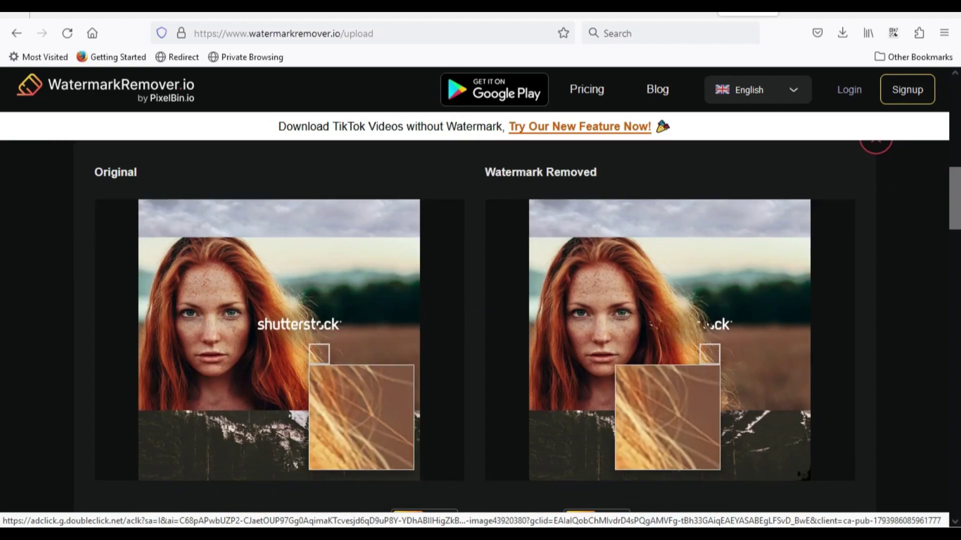
pyautogui.scroll(-6, 605, 380)
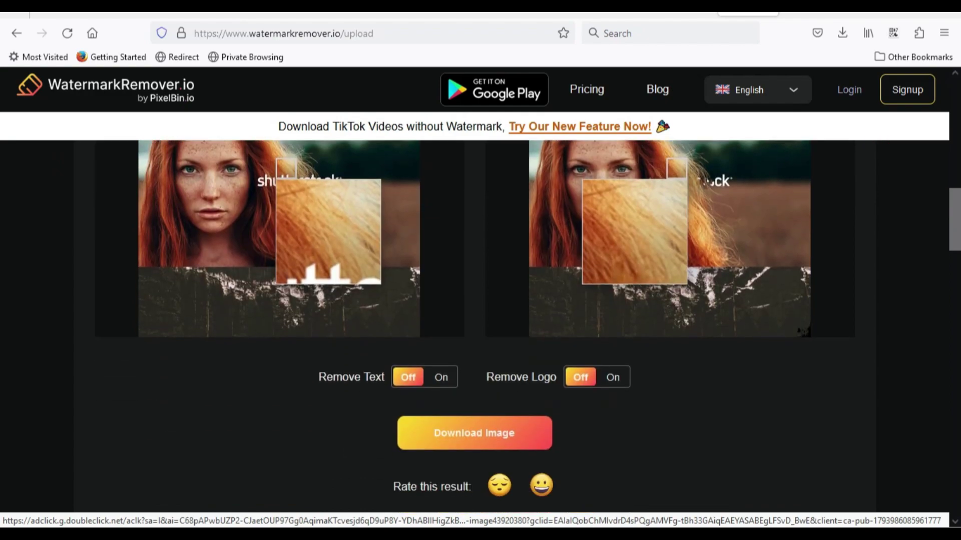
pyautogui.click(613, 379)
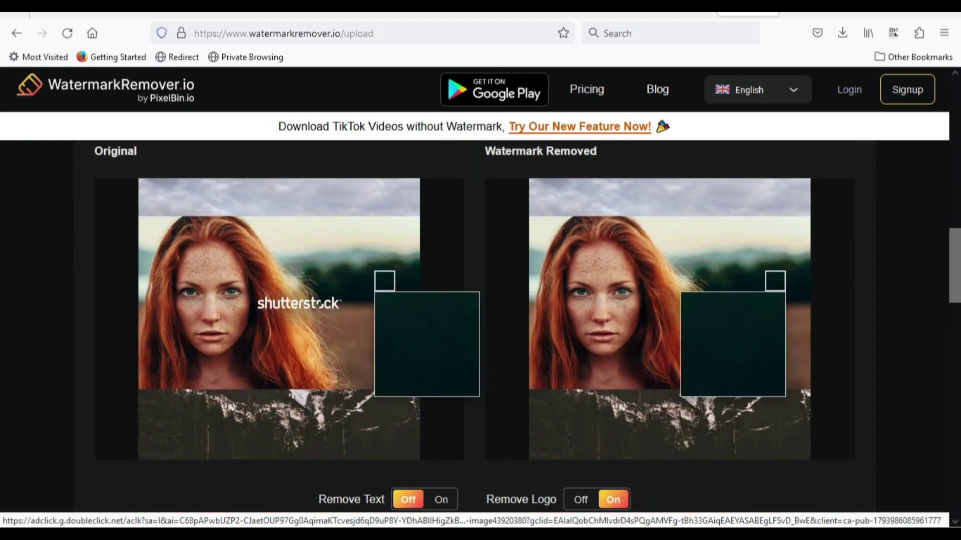
pyautogui.scroll(-4, 550, 300)
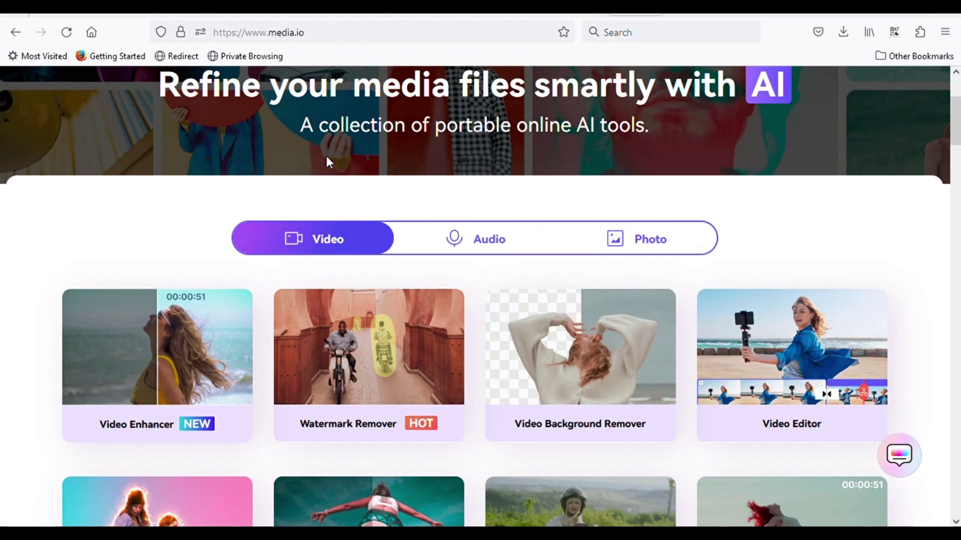
# Go from media.io's Watermark Remover card to AniEraser's Try It Online app
pyautogui.scroll(-3, 340, 171)
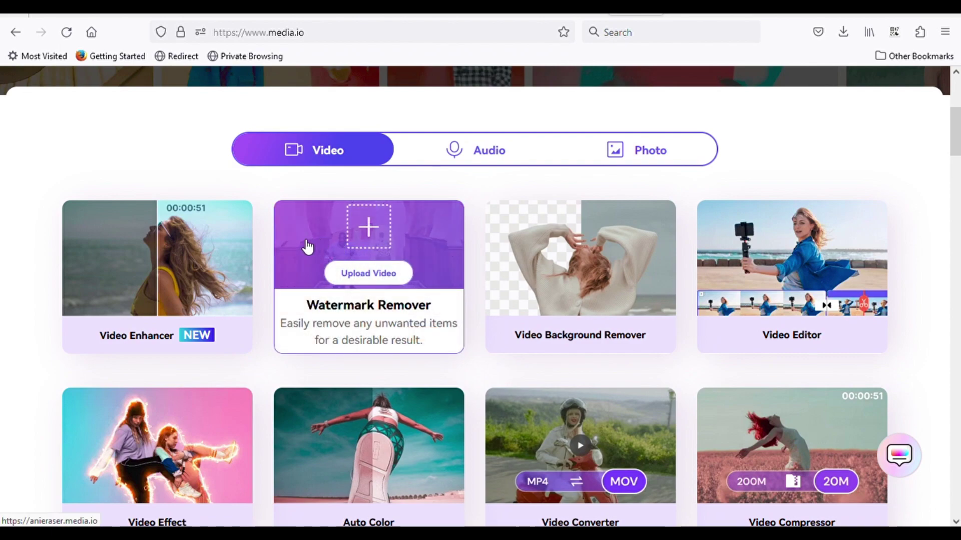
pyautogui.click(453, 217)
pyautogui.scroll(-3, 530, 181)
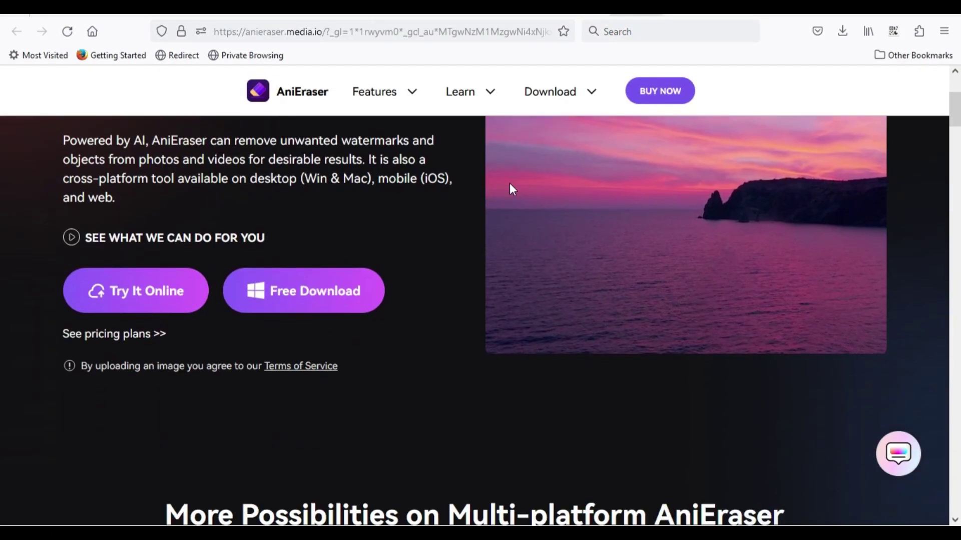
pyautogui.click(141, 296)
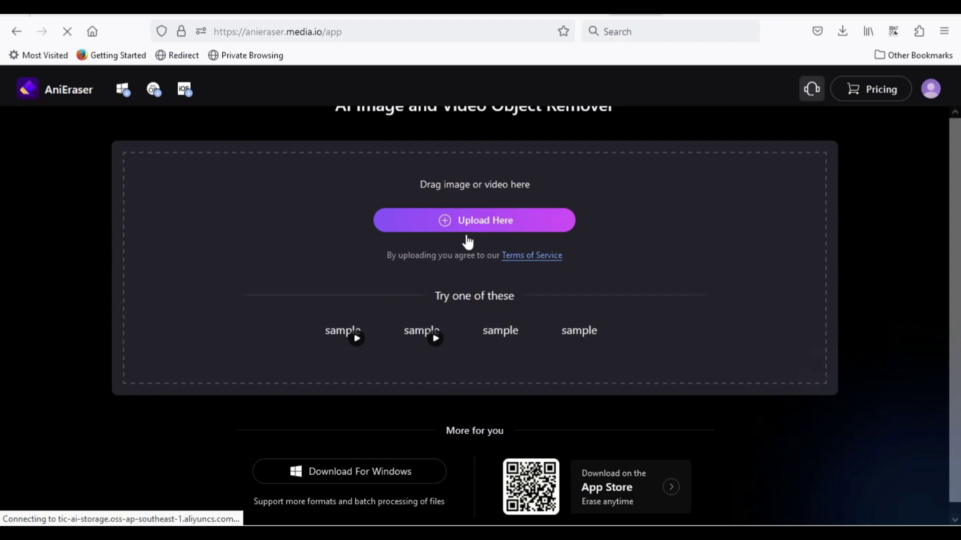
# Load Untitled design.png into AniEraser and paint over the shutterstock mark with a 47px brush
pyautogui.click(482, 225)
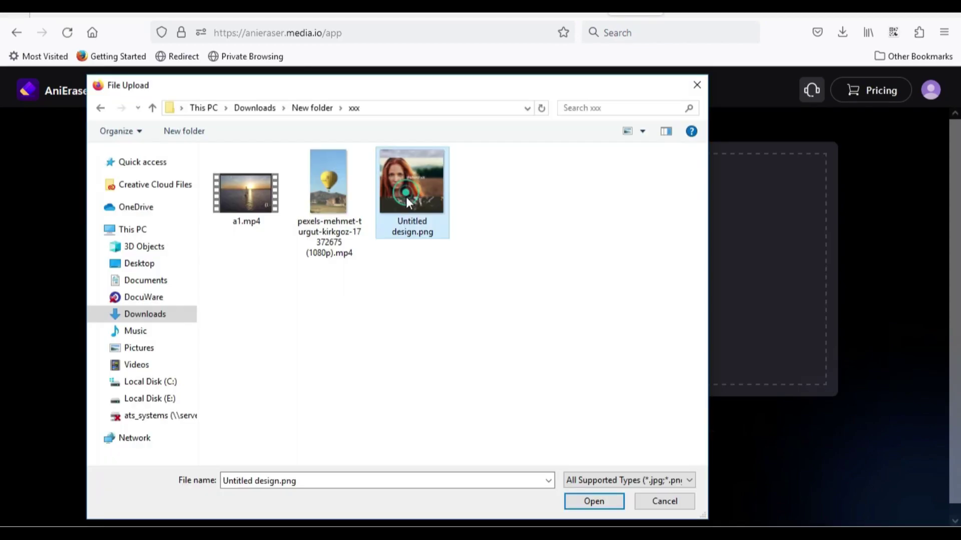
pyautogui.click(586, 501)
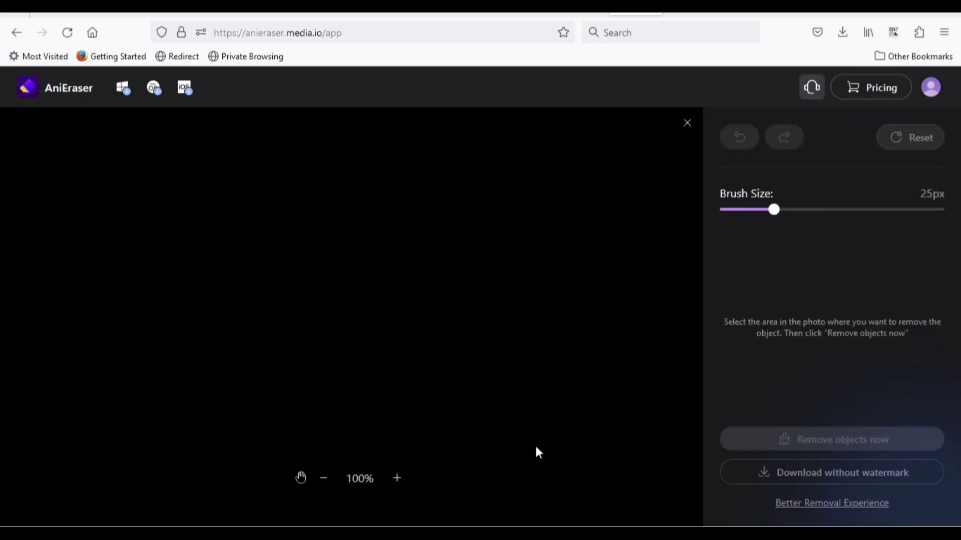
pyautogui.moveTo(773, 210)
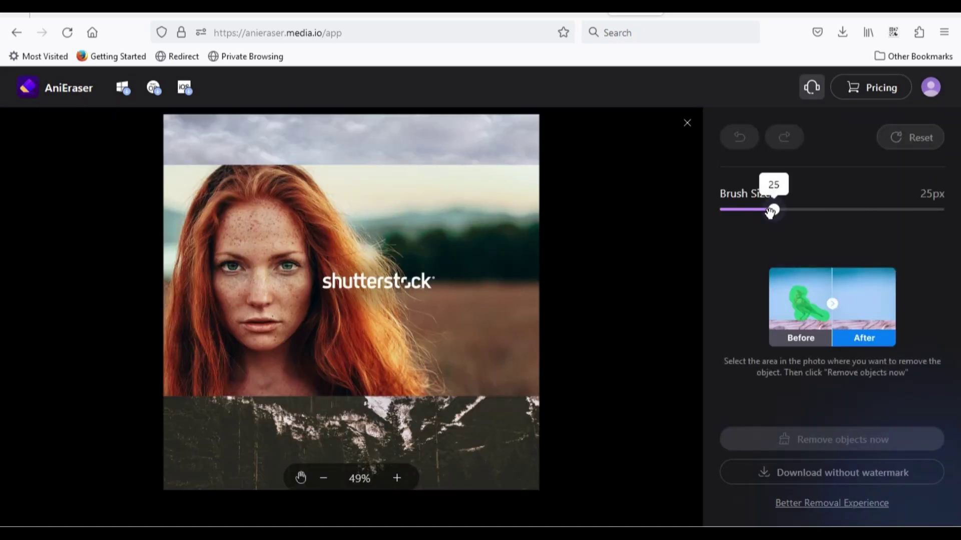
pyautogui.moveTo(776, 214)
pyautogui.mouseDown()
pyautogui.moveTo(842, 213)
pyautogui.moveTo(777, 214)
pyautogui.mouseUp()
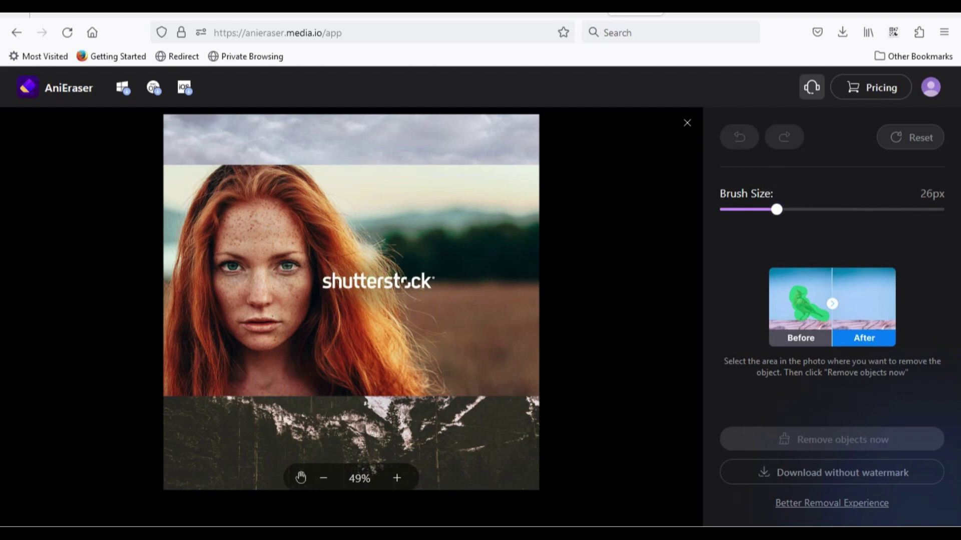
pyautogui.moveTo(776, 209); pyautogui.dragTo(824, 210)
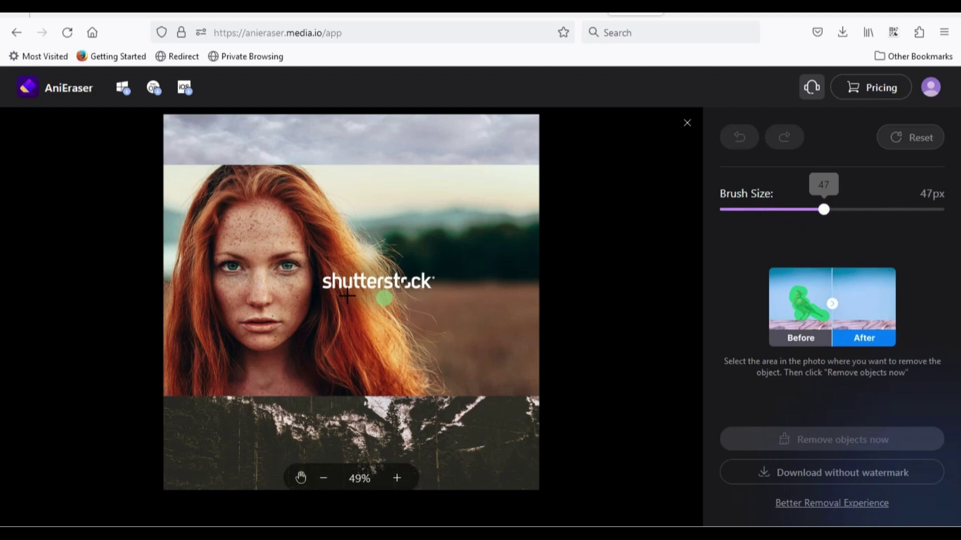
pyautogui.moveTo(326, 283); pyautogui.dragTo(339, 281)
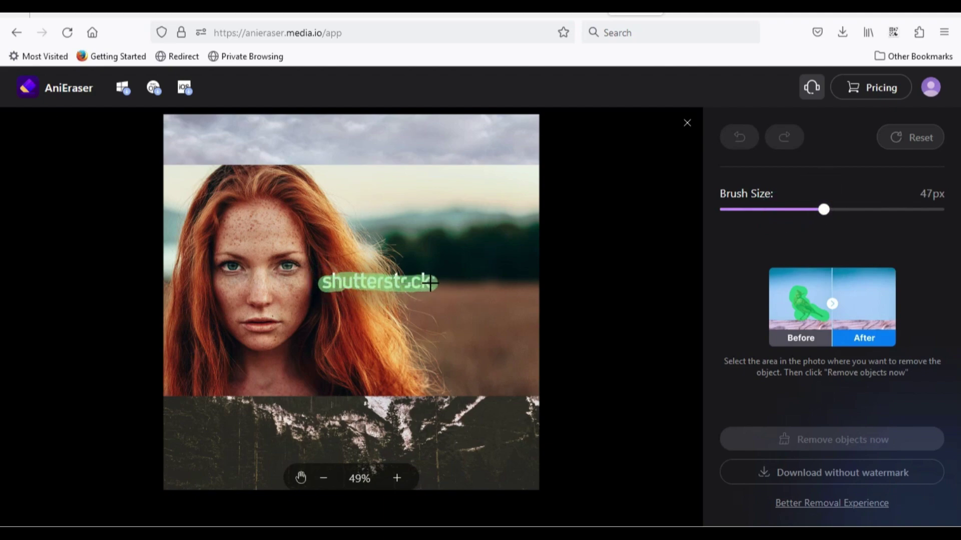
pyautogui.moveTo(405, 279); pyautogui.dragTo(435, 281)
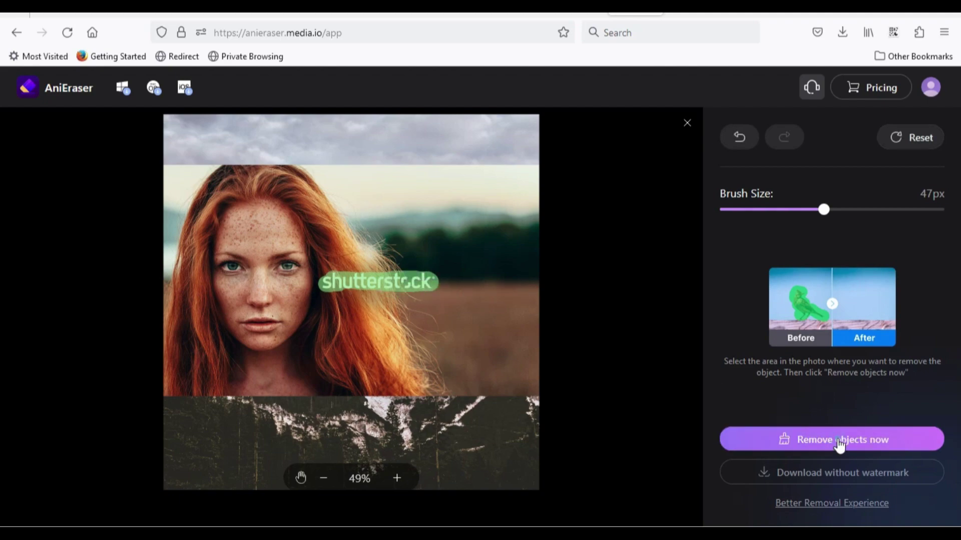
# Run Remove objects now to erase the brushed shutterstock mark from the portrait
pyautogui.click(839, 440)
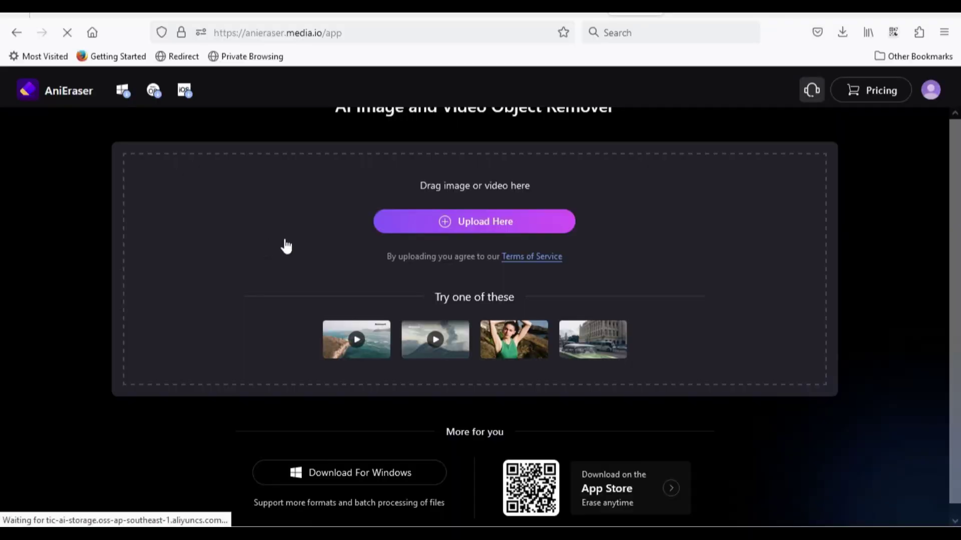
# Upload the sunset video a1.mp4 into AniEraser
pyautogui.click(463, 220)
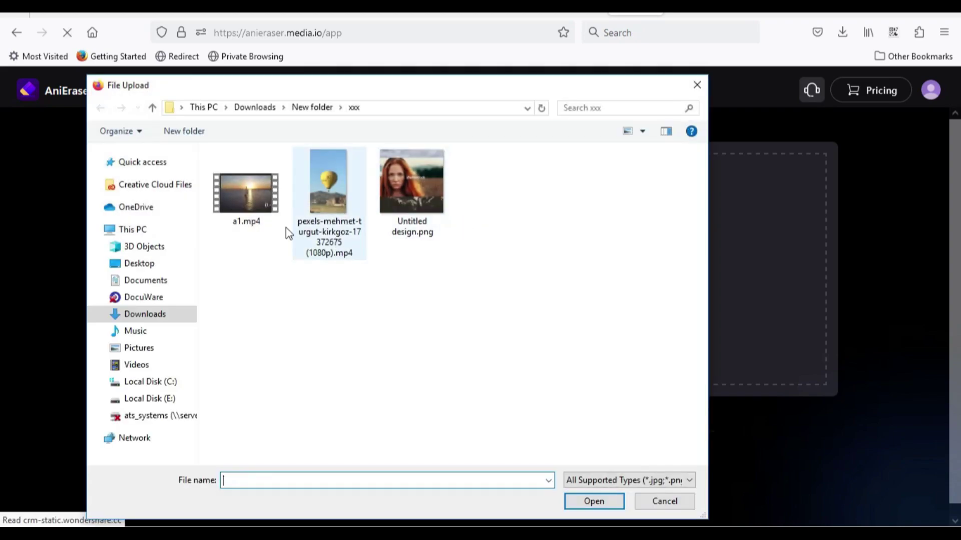
pyautogui.click(246, 208)
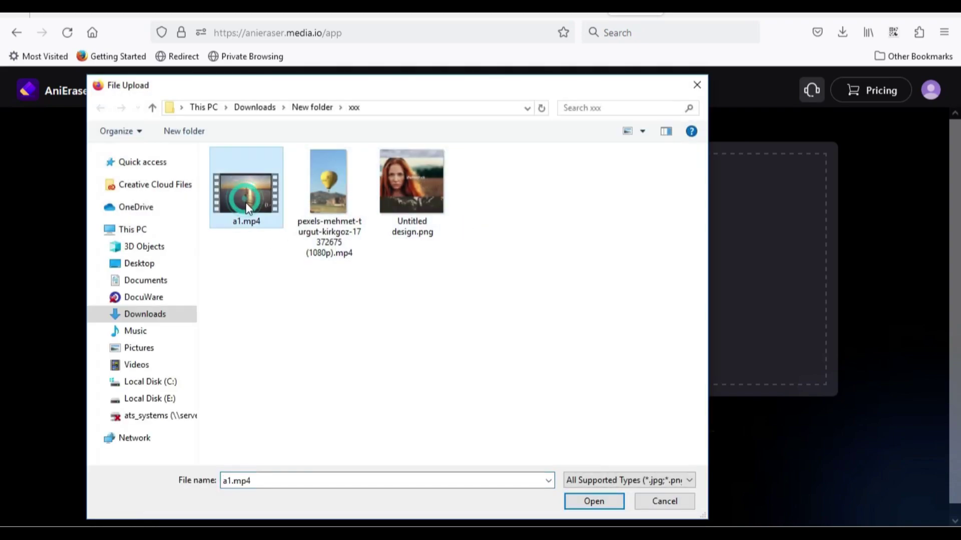
pyautogui.click(585, 504)
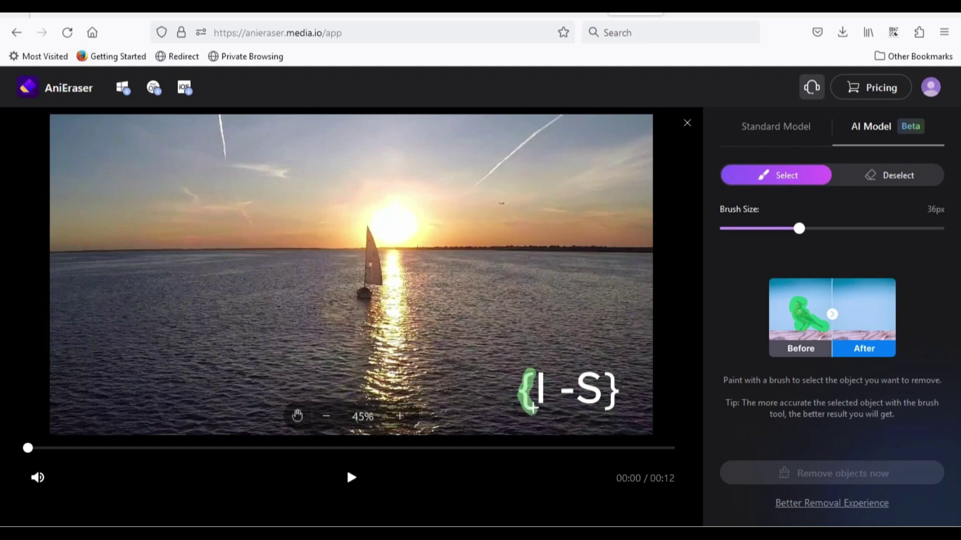
# Brush over the {I -S} watermark on the video and run Remove objects now
pyautogui.moveTo(533, 408); pyautogui.dragTo(562, 393)
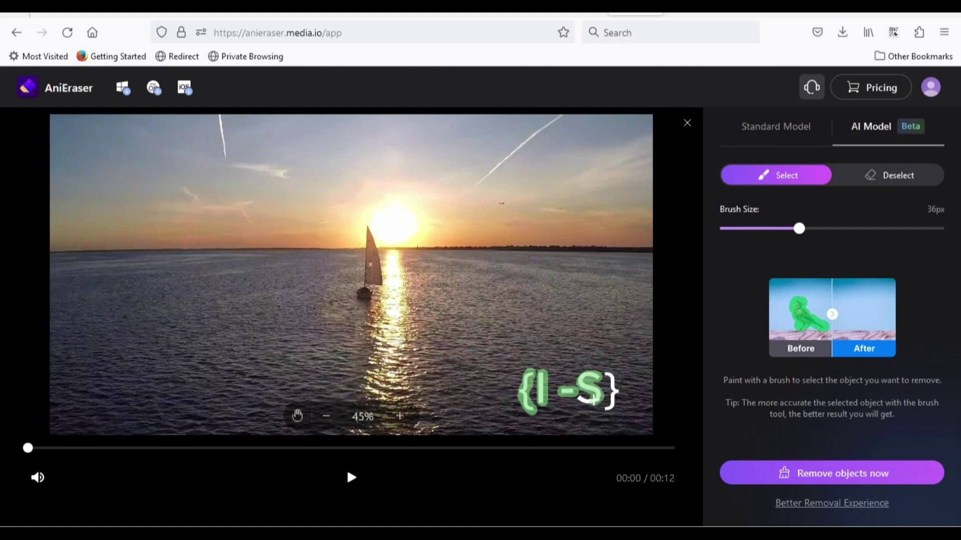
pyautogui.moveTo(610, 411); pyautogui.dragTo(612, 391)
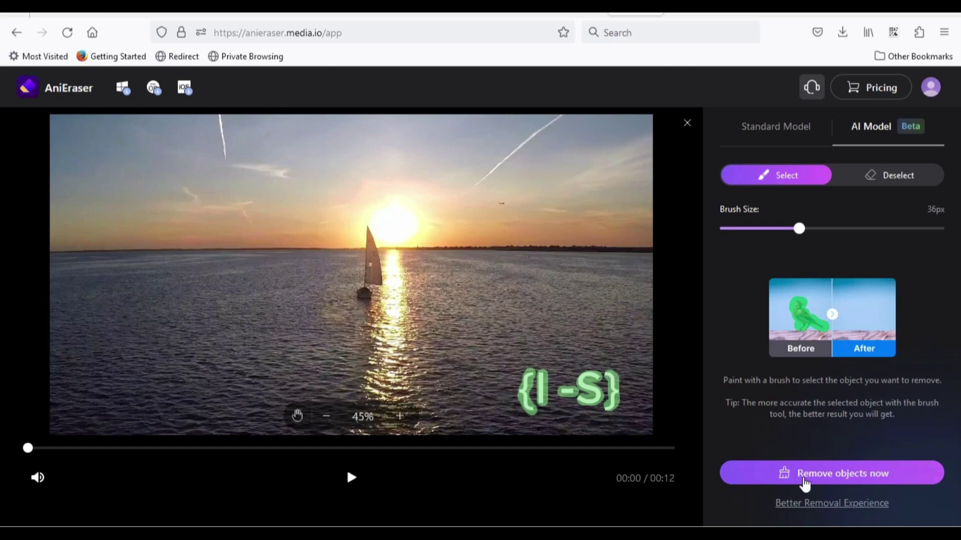
pyautogui.click(841, 476)
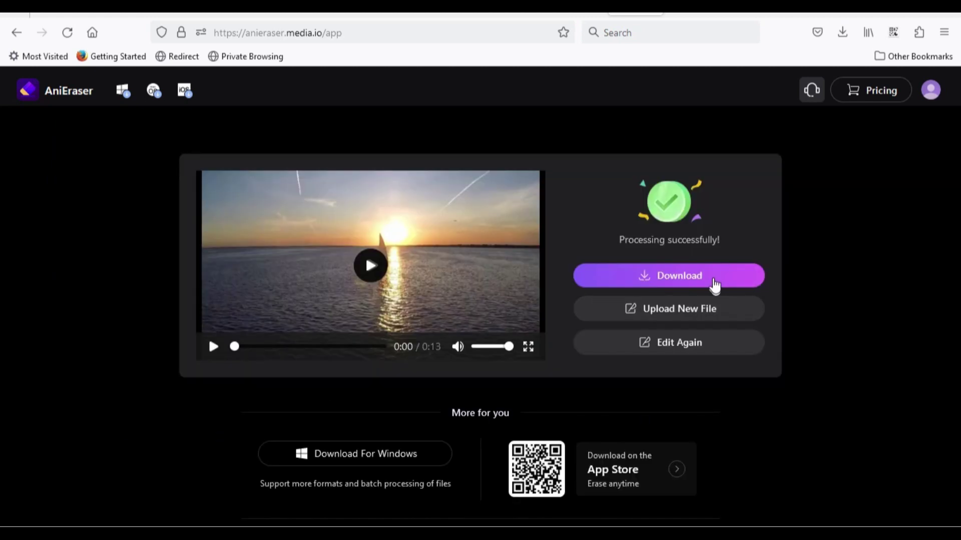
# Download the watermark-free sunset video from the success screen
pyautogui.click(714, 279)
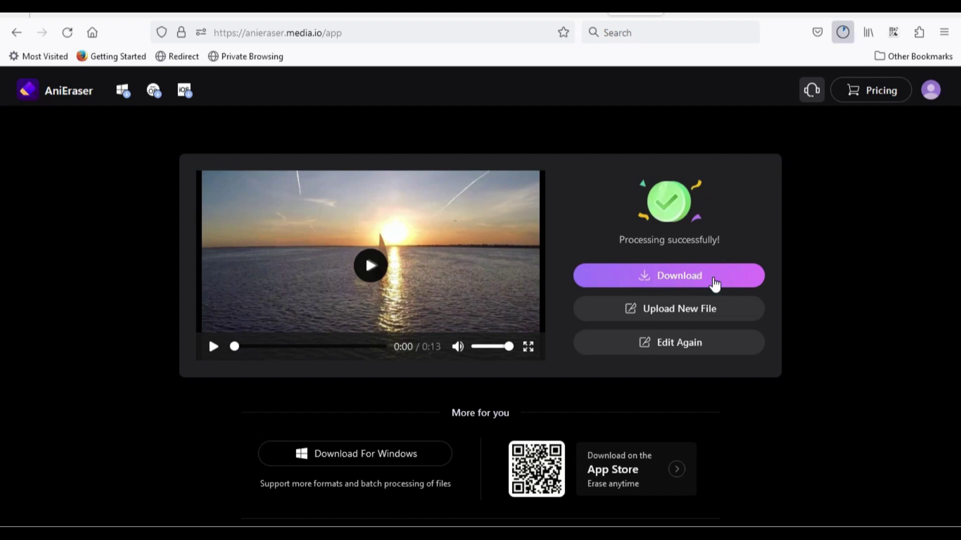